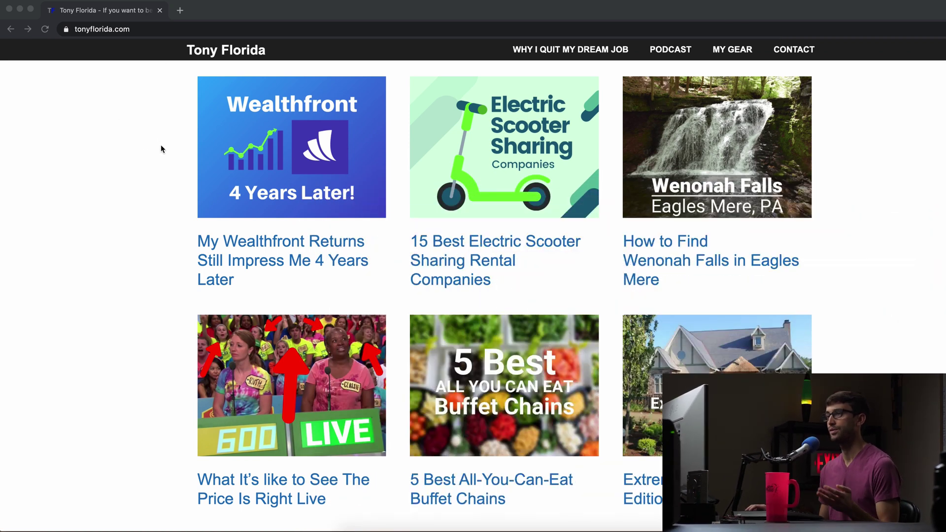
Open the Wealthfront returns post, scroll through it, and return to the homepage.
click(134, 193)
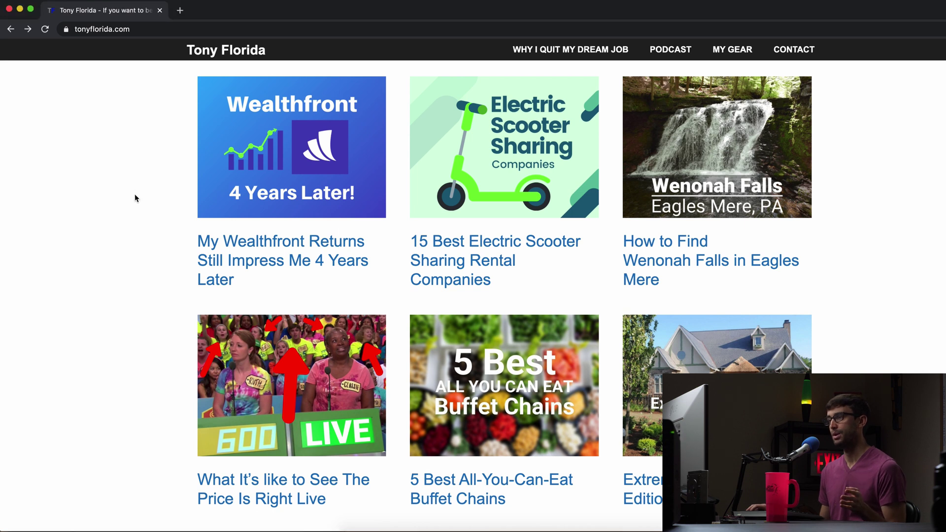
click(256, 224)
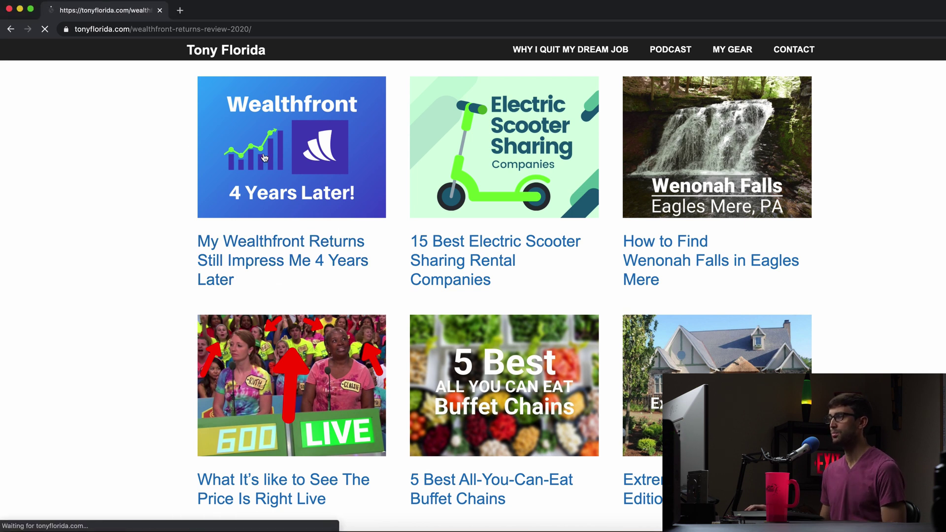
scroll(281, 226, down, 12)
scroll(282, 230, down, 20)
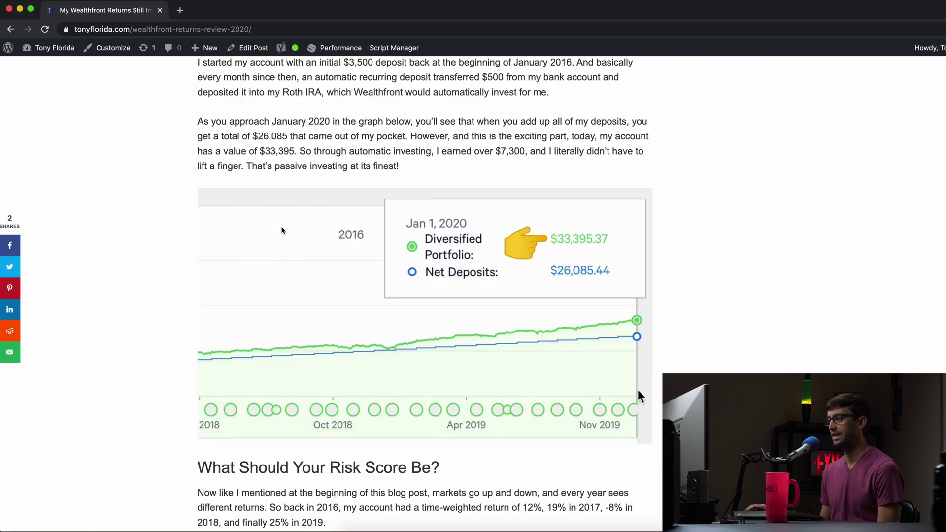
scroll(282, 230, up, 20)
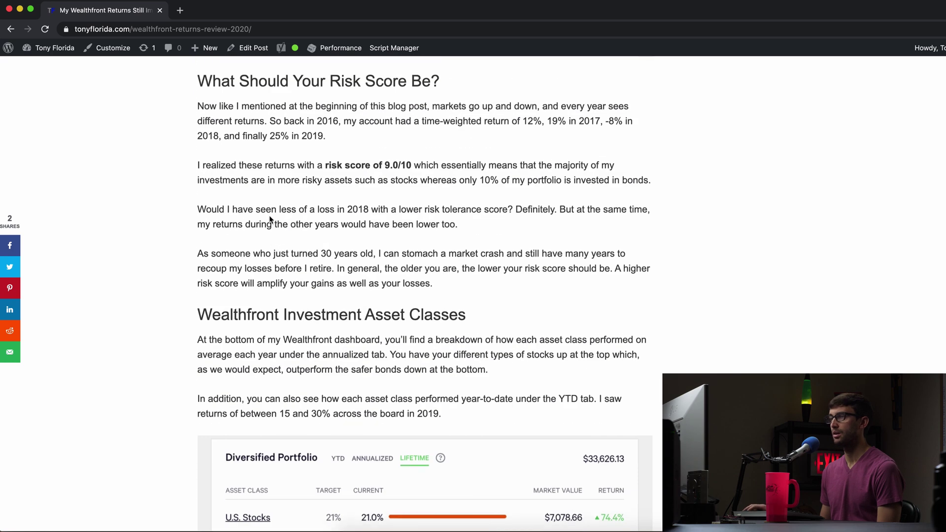
click(11, 30)
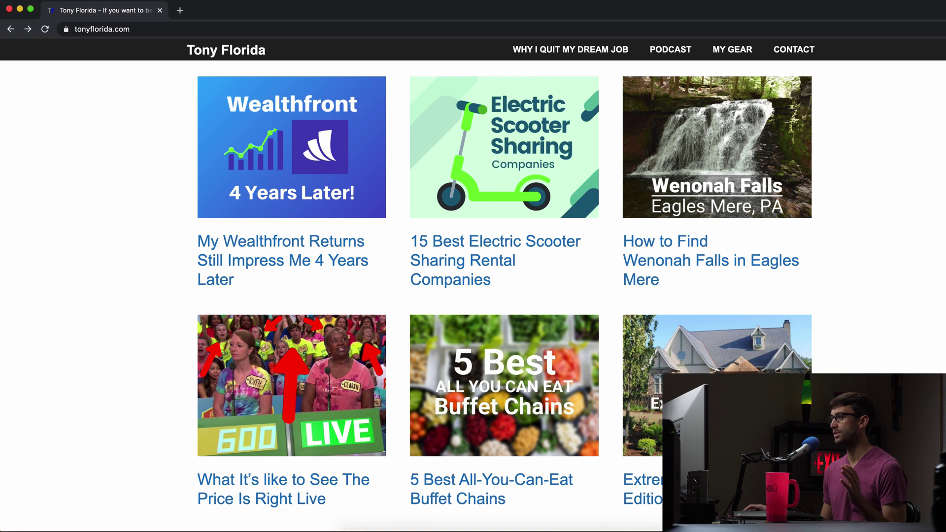
Search the homepage's page source for adsbygoogle.js, then close the source view.
right_click(153, 182)
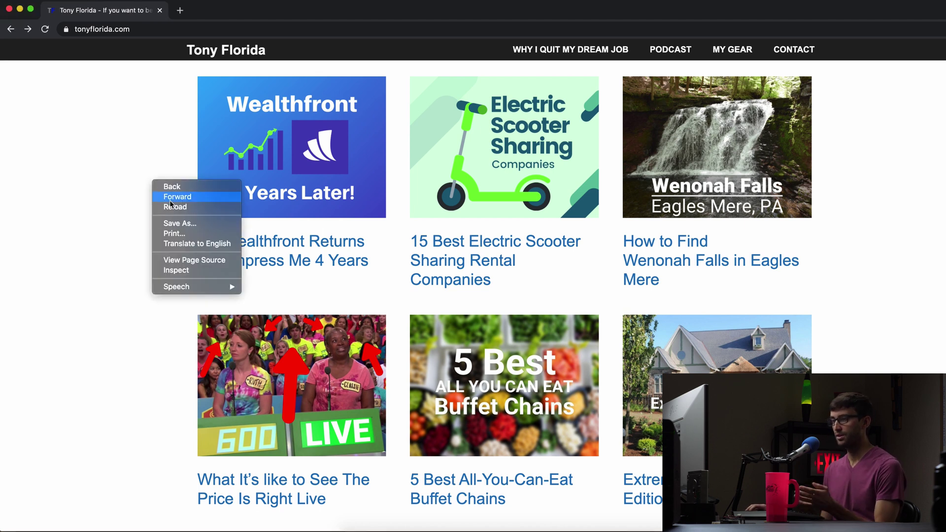
click(228, 261)
key(super+f)
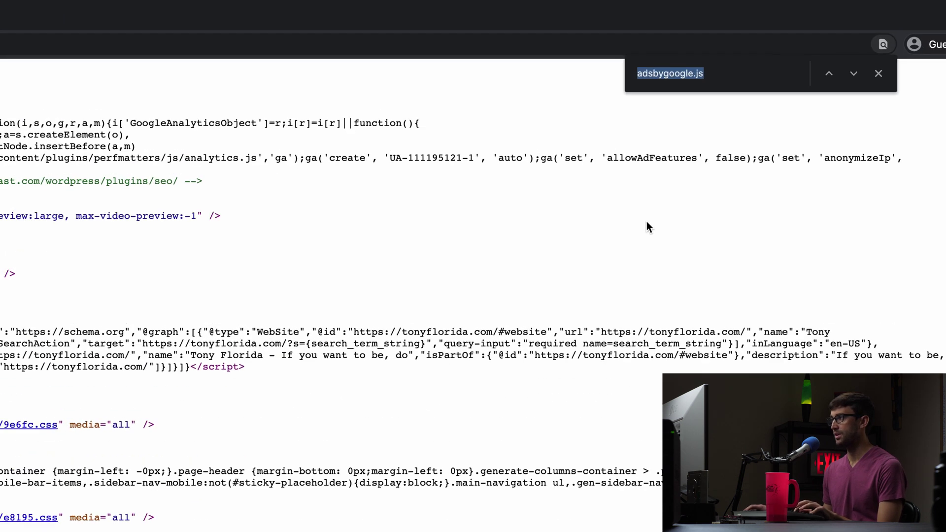
double_click(796, 50)
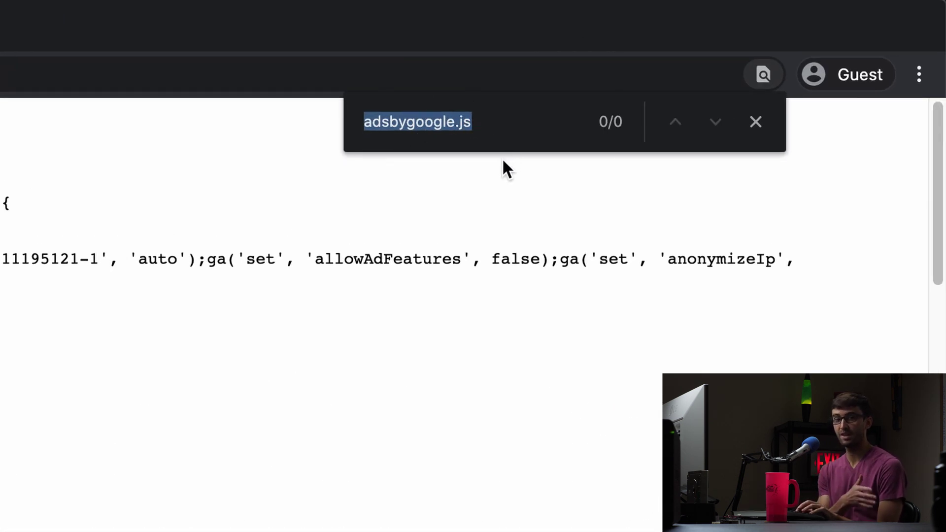
click(471, 130)
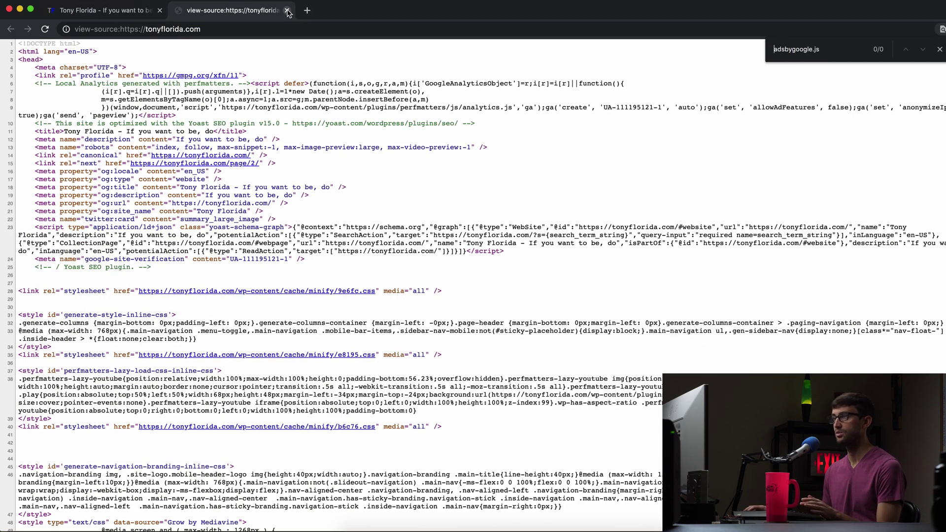
click(288, 11)
Search the Wealthfront returns post for adsbygoogle.js and go back to the homepage.
click(275, 245)
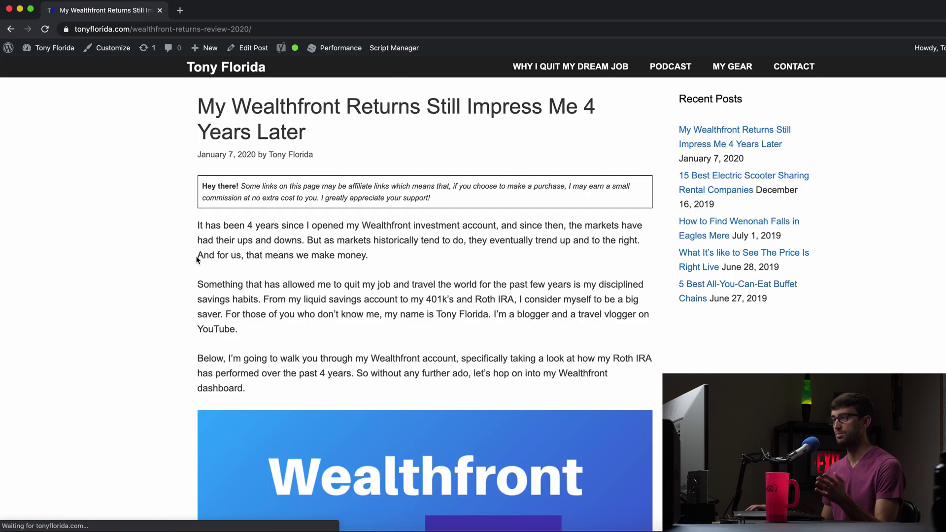
key(super+f)
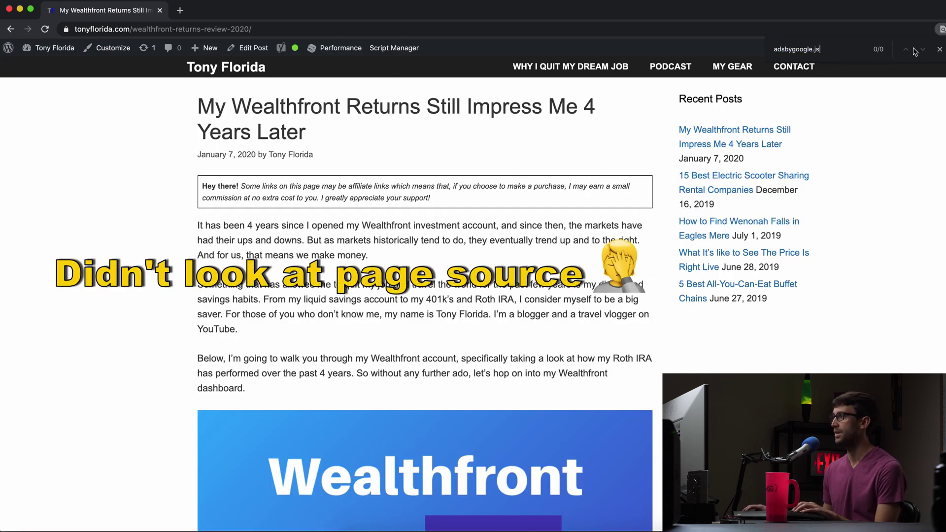
click(940, 49)
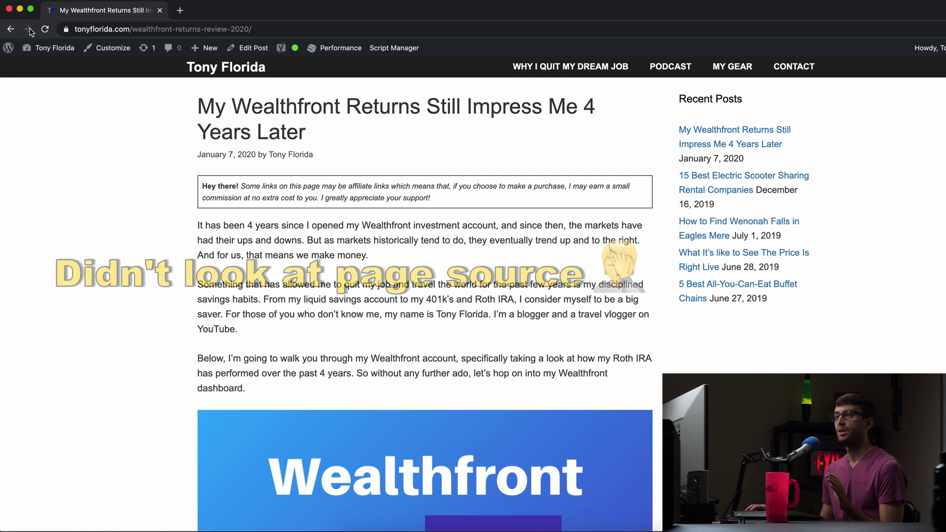
click(12, 29)
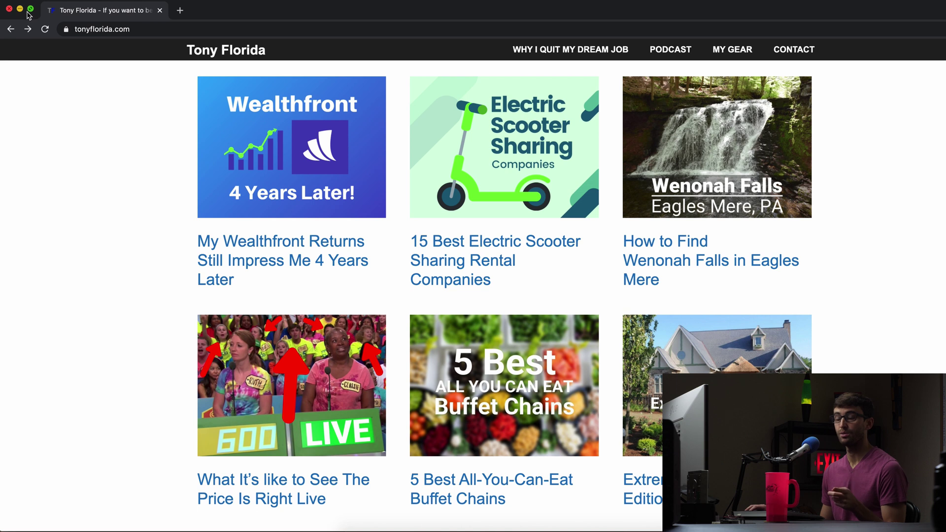
From the AdSense ads overview, edit the tonyflorida.com row's Auto ads settings.
click(19, 8)
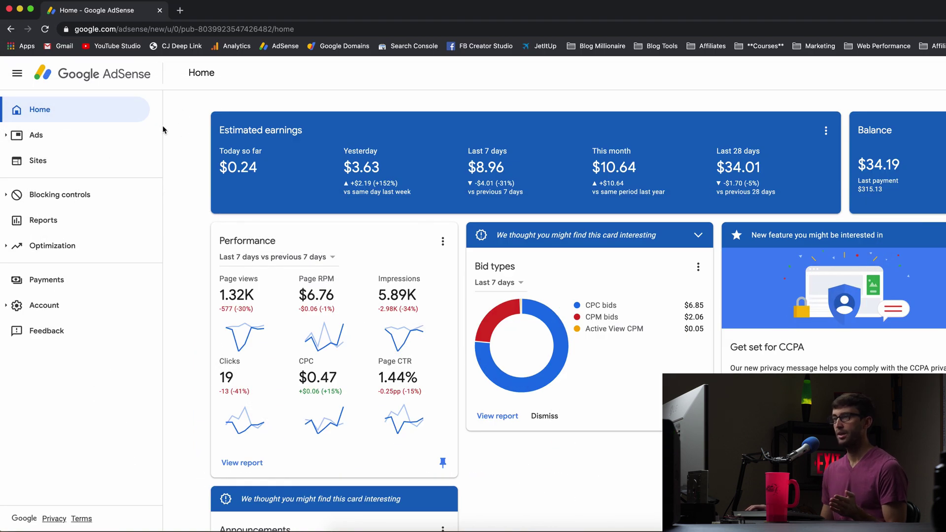
click(39, 135)
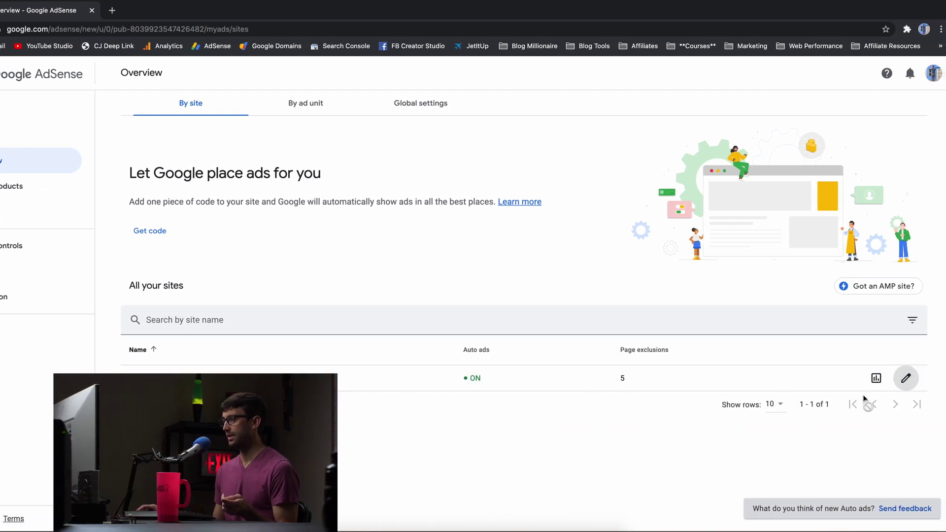
click(906, 378)
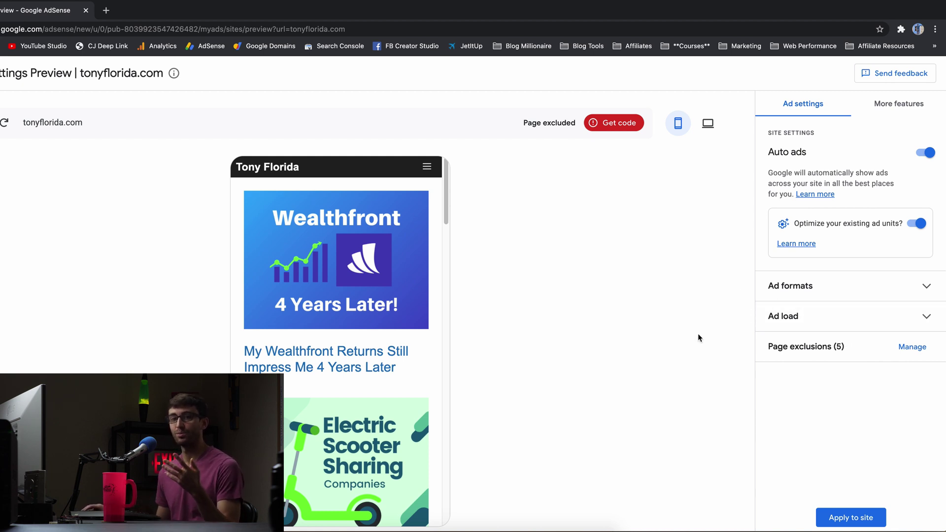
Remove the homepage and contact page exclusions.
click(911, 351)
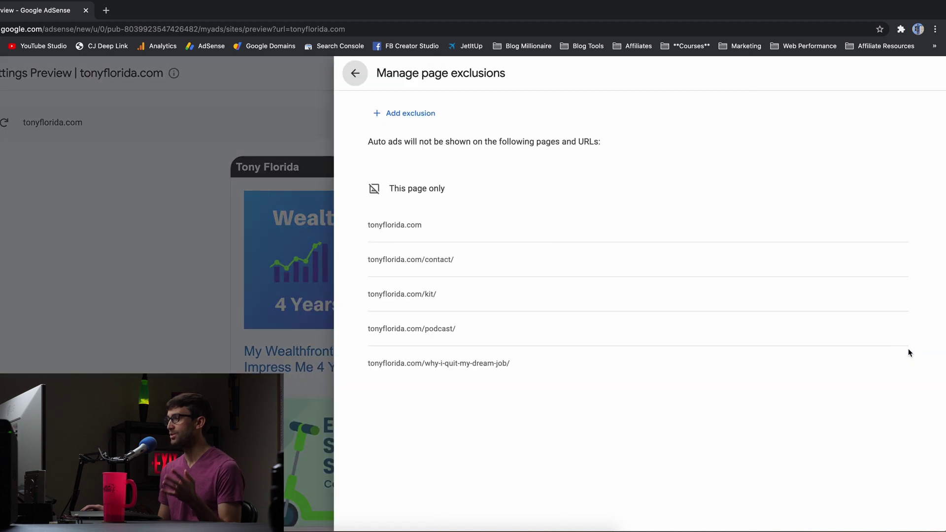
click(895, 222)
click(896, 224)
click(897, 226)
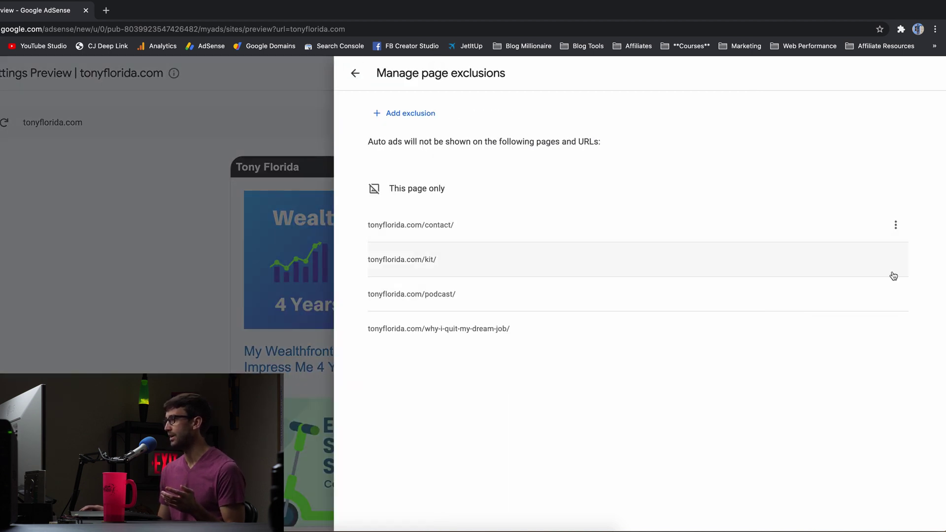
click(896, 224)
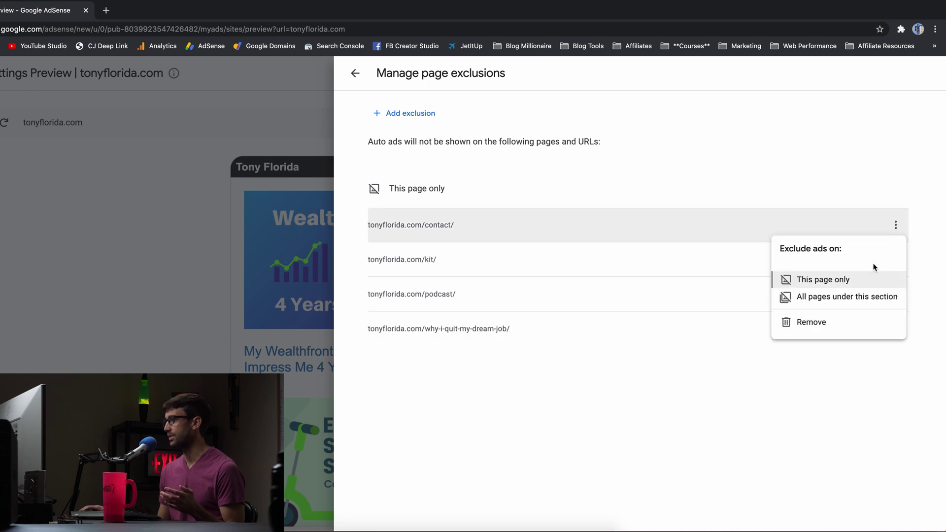
click(842, 328)
Remove the kit, podcast and why-i-quit-my-dream-job exclusions, then go back to Auto ads settings.
click(896, 225)
click(811, 321)
click(896, 225)
click(810, 305)
click(896, 225)
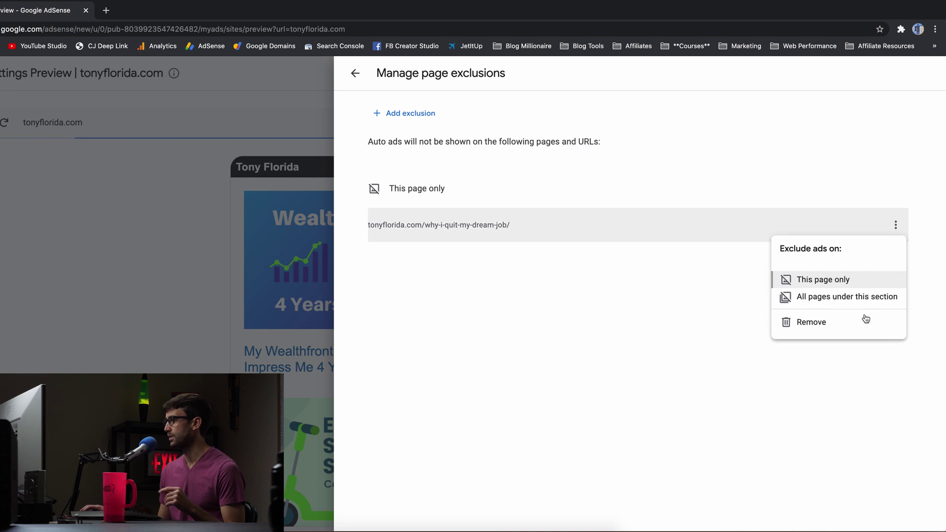
click(810, 306)
click(355, 72)
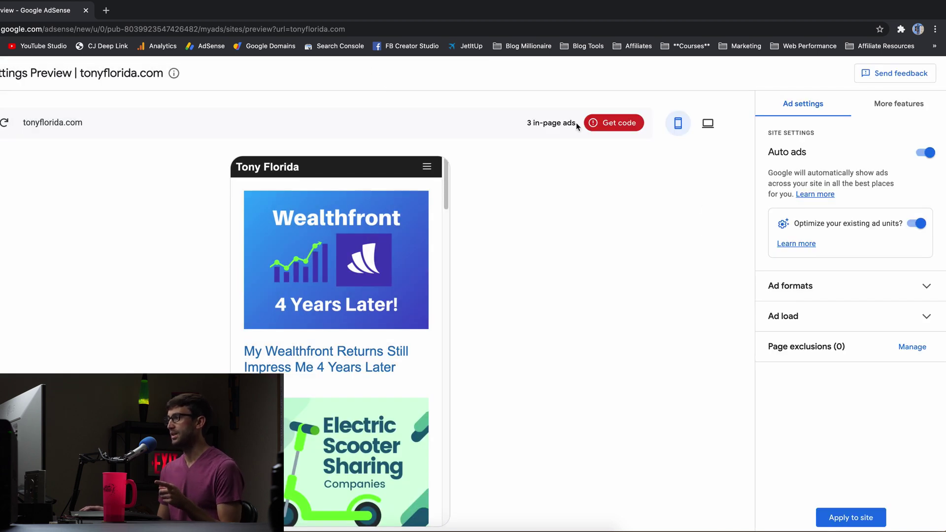
Copy the Auto ads adsbygoogle.js code snippet to the clipboard.
click(612, 124)
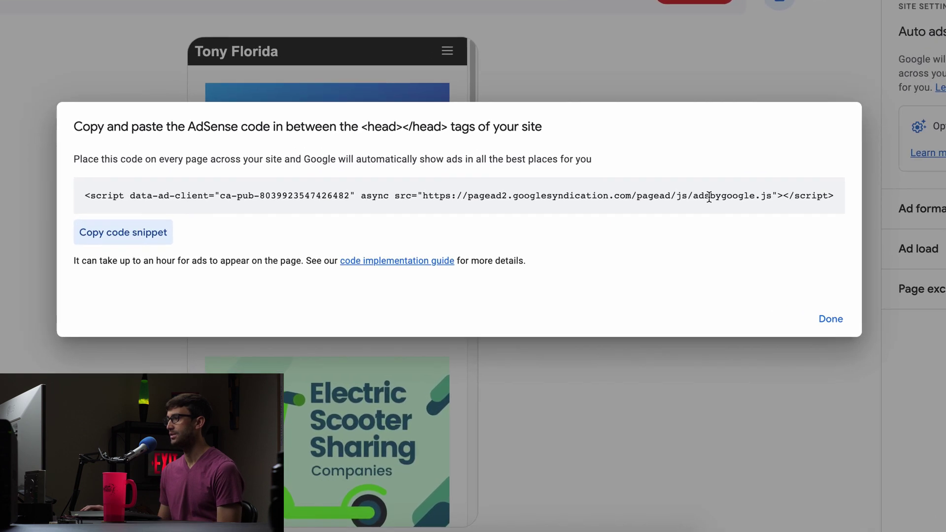
double_click(695, 274)
drag(764, 152, 818, 155)
double_click(819, 155)
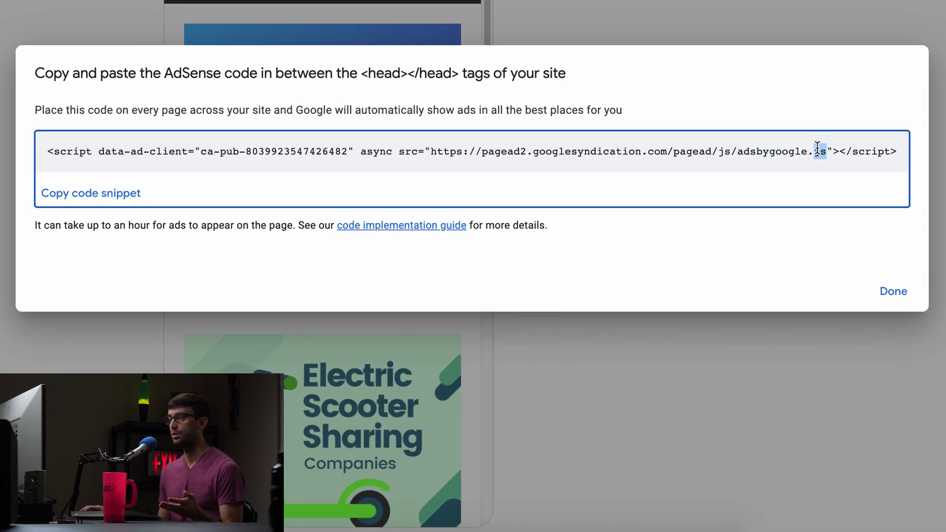
triple_click(818, 149)
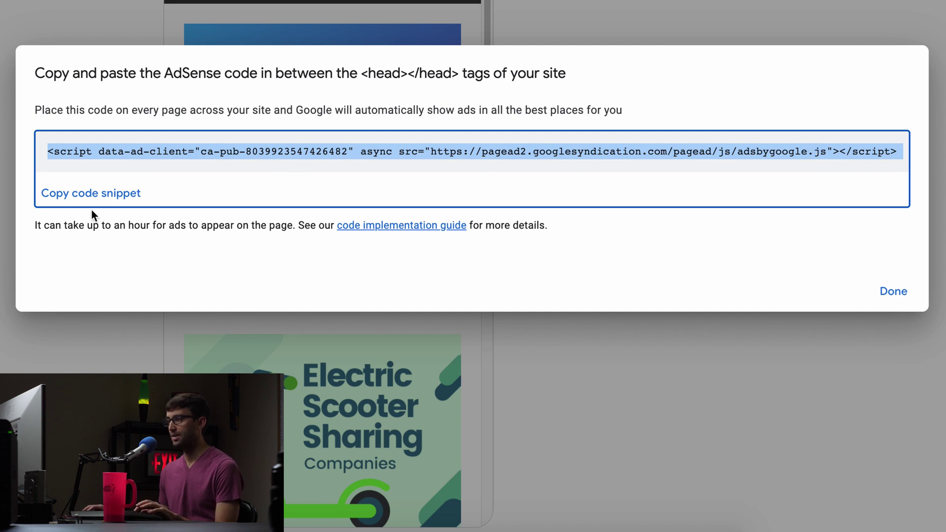
click(104, 195)
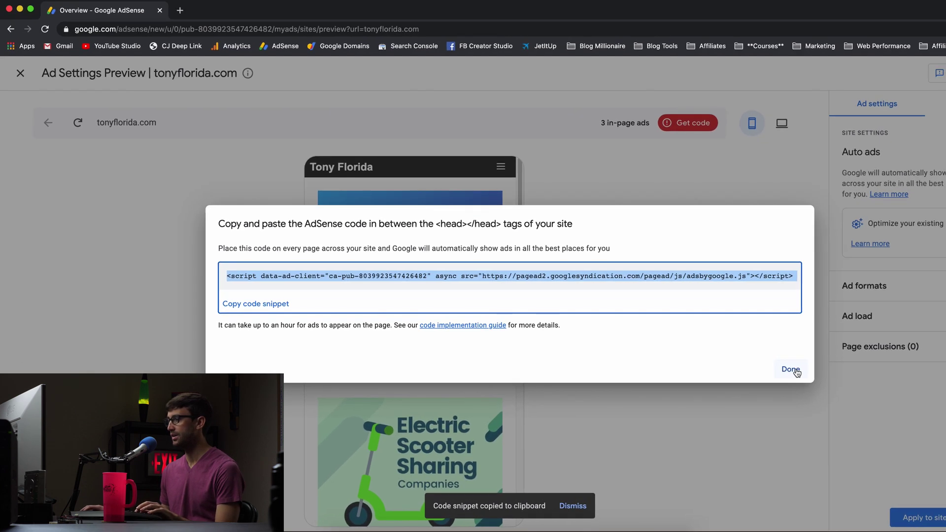
Close the code dialog and apply the Auto ads settings to tonyflorida.com.
click(864, 314)
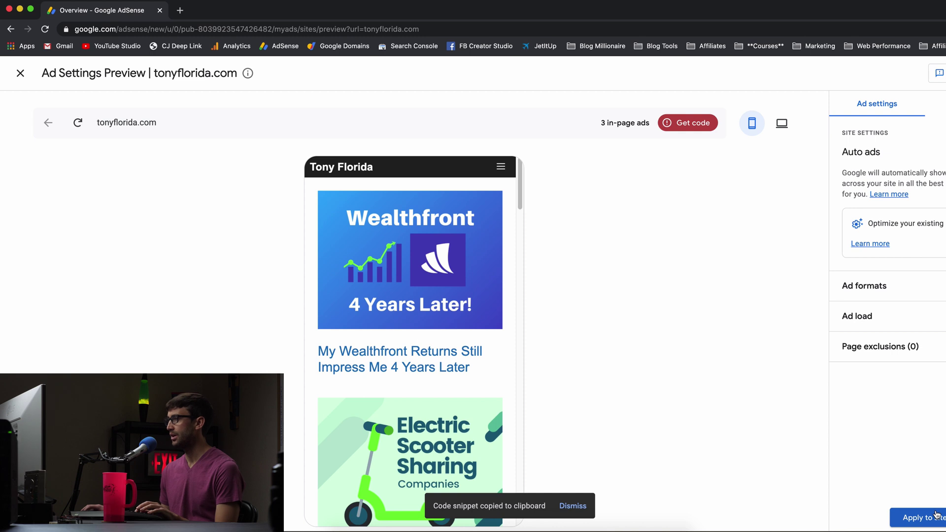
click(935, 516)
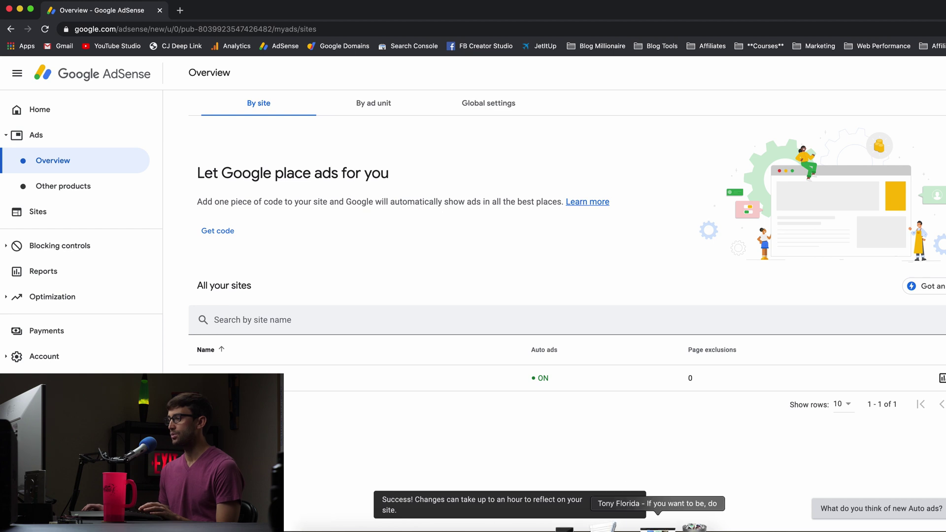
click(641, 522)
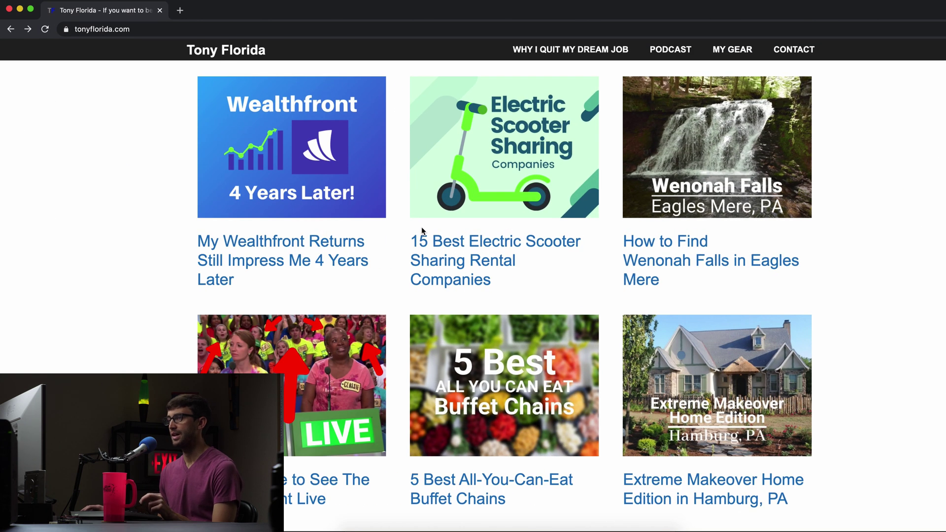
Load tonyflorida.com/wp-admin and go to Appearance > Elements.
click(193, 33)
click(204, 32)
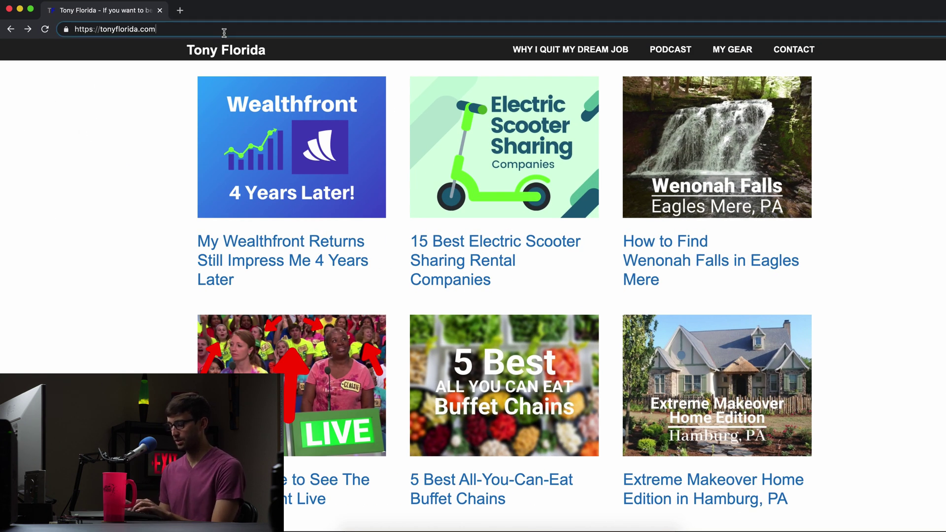
text(/wp-admin)
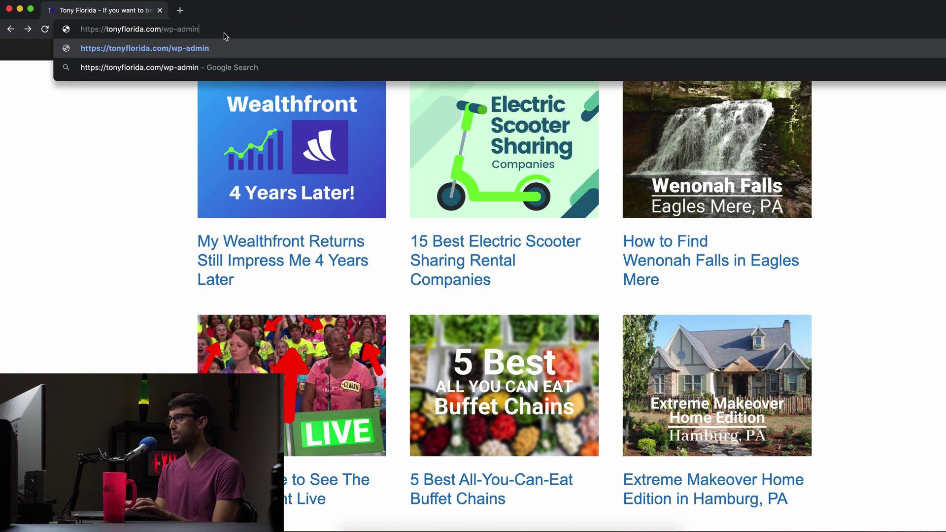
key(Return)
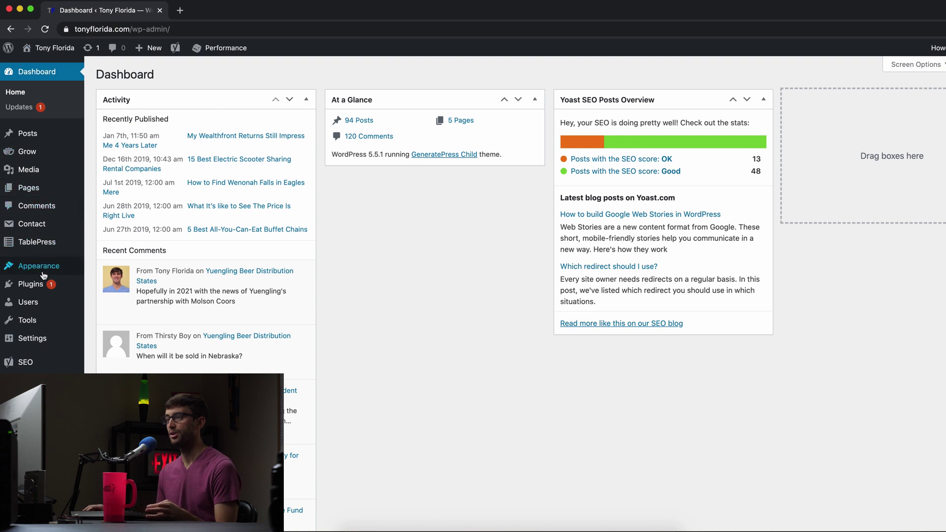
mouse_move(44, 275)
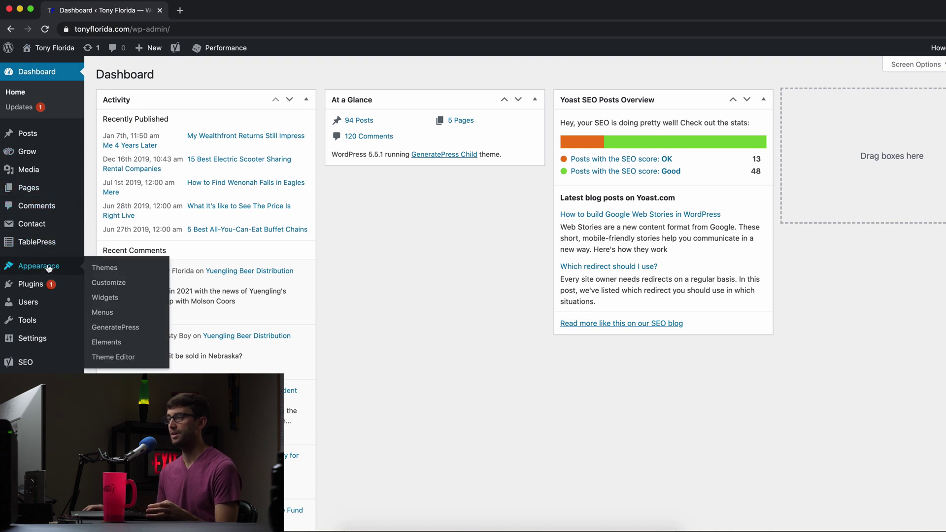
click(137, 343)
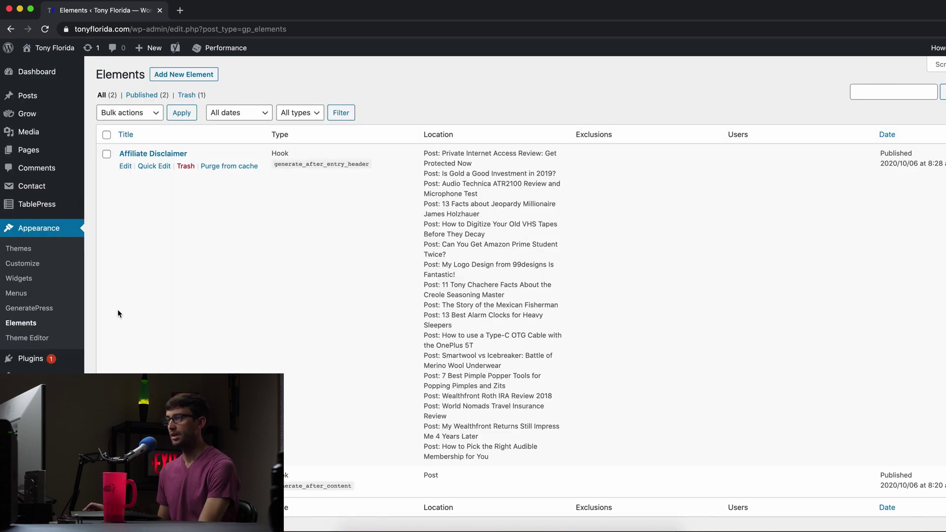
Create a new Hook-type element and keep wp_head as its hook.
click(179, 76)
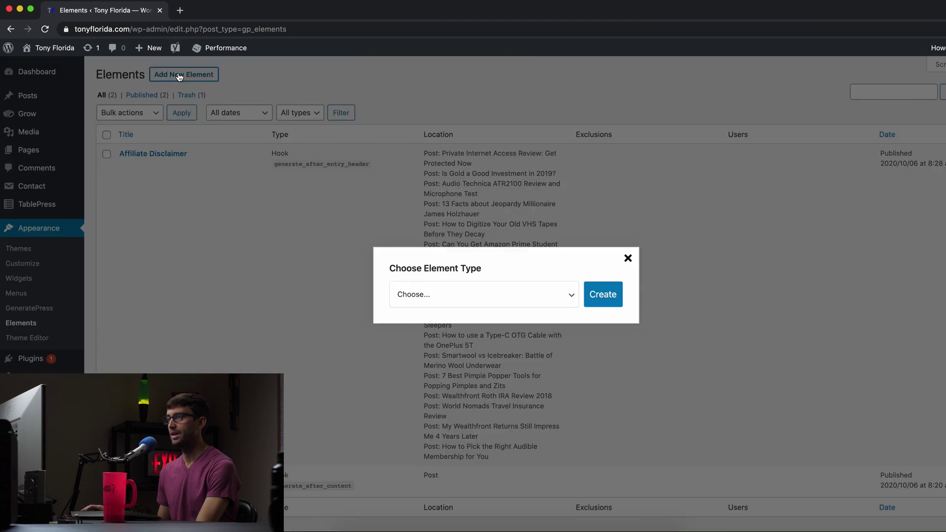
click(526, 298)
click(509, 325)
click(604, 297)
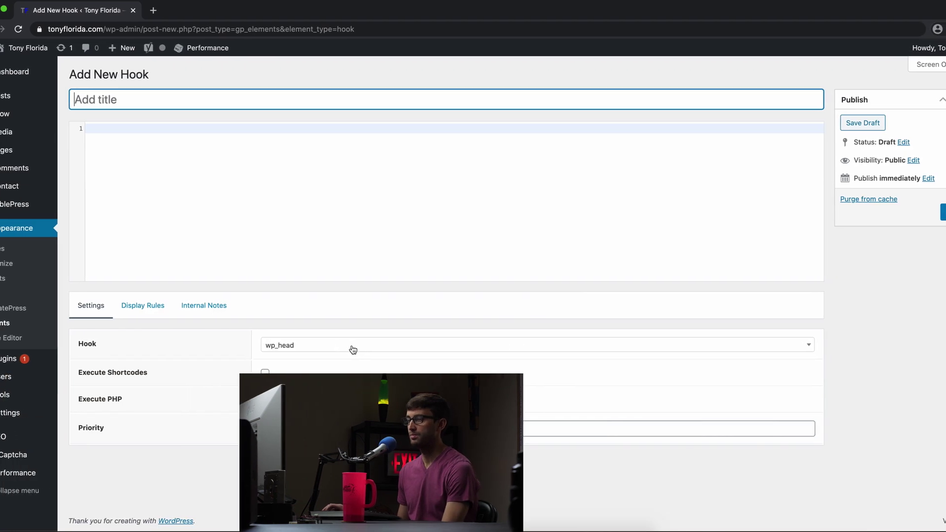
click(353, 349)
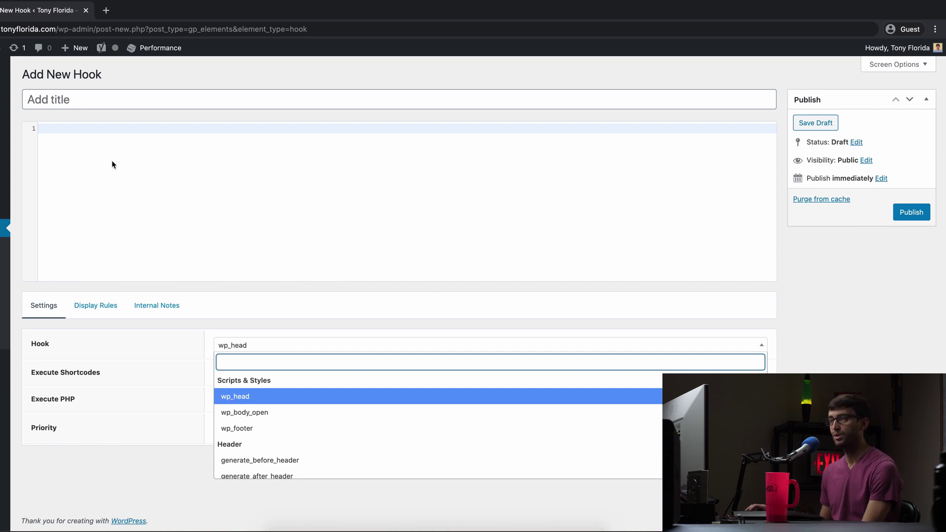
click(260, 399)
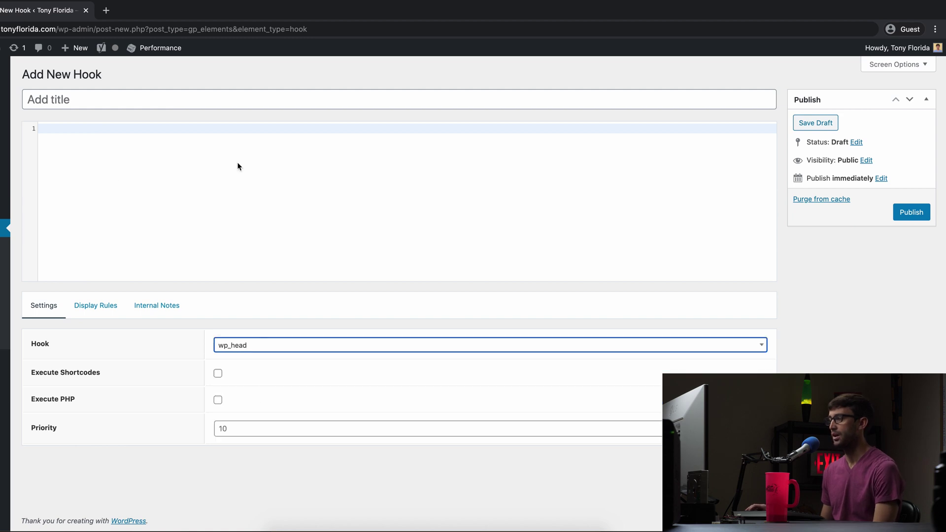
click(203, 136)
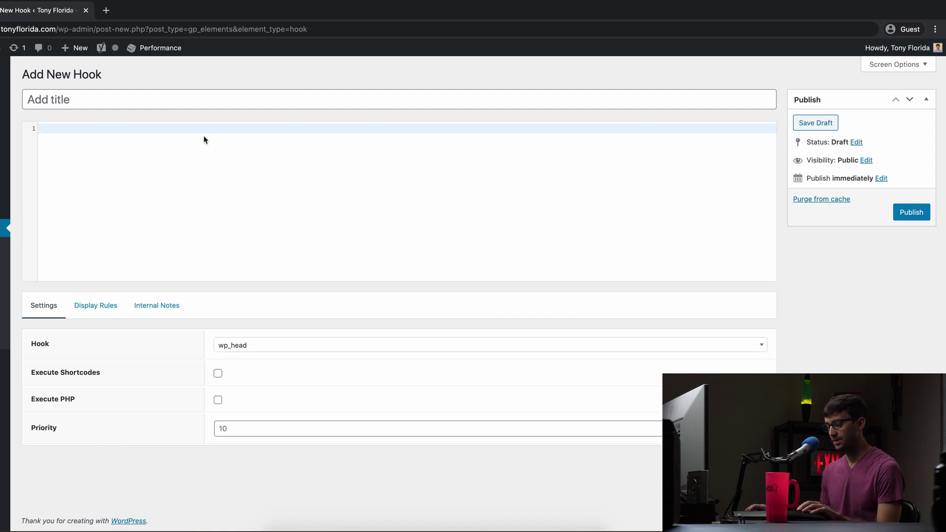
click(139, 99)
Title the hook element 'Google AdSense'.
text(A)
key(BackSpace)
text(Goo)
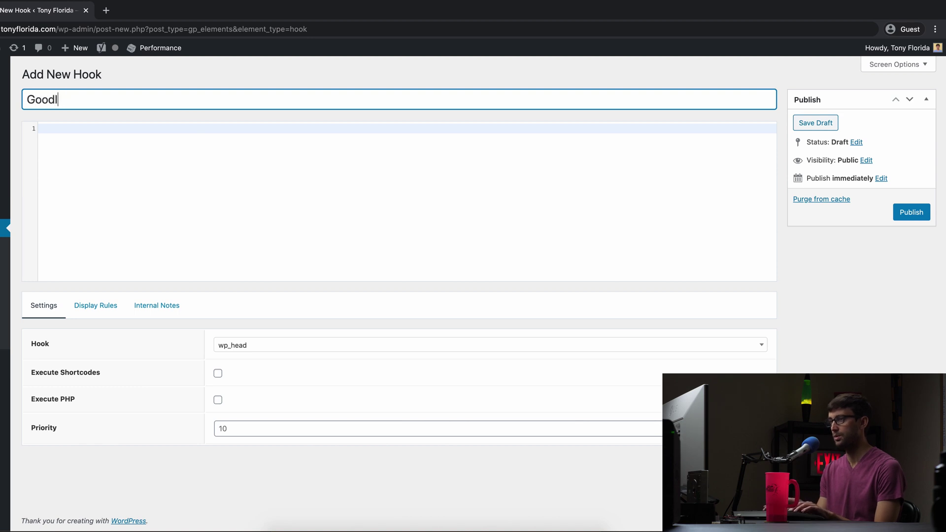
text(gle AdSense)
Paste the copied adsbygoogle.js script into the hook's code and check the pasted line.
click(185, 135)
key(ctrl+v)
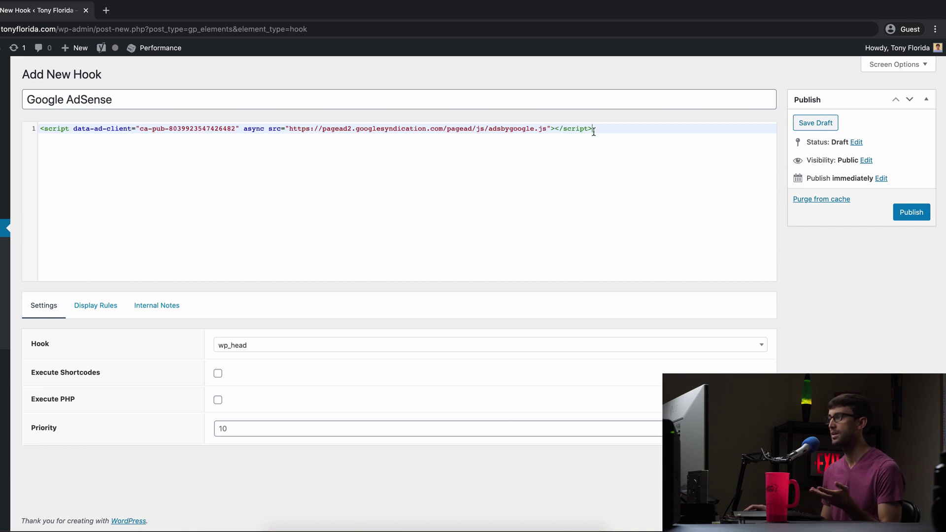
drag(498, 130, 537, 128)
triple_click(541, 129)
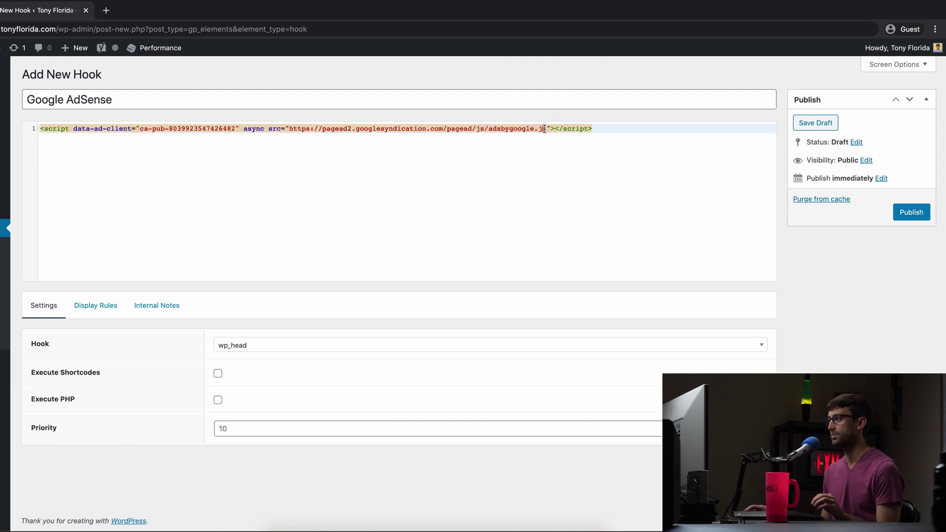
click(540, 129)
double_click(514, 127)
drag(515, 127, 543, 131)
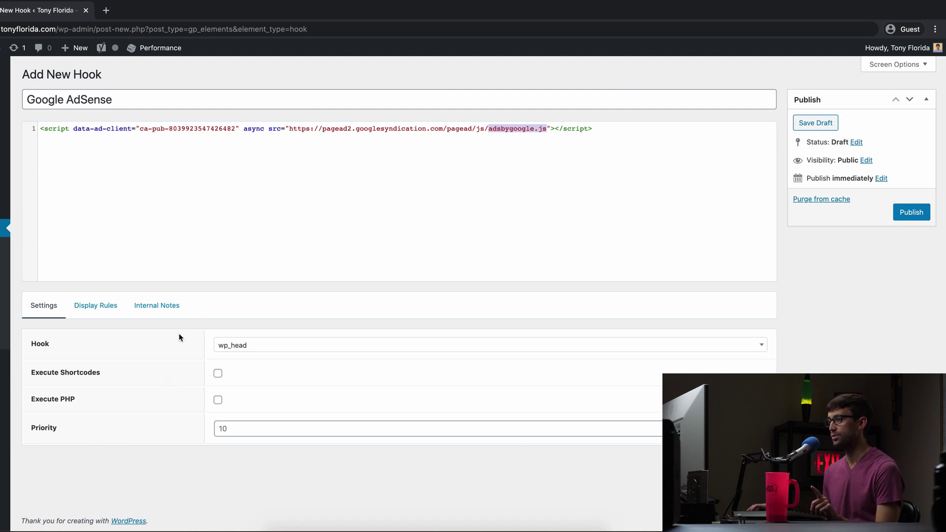
click(91, 306)
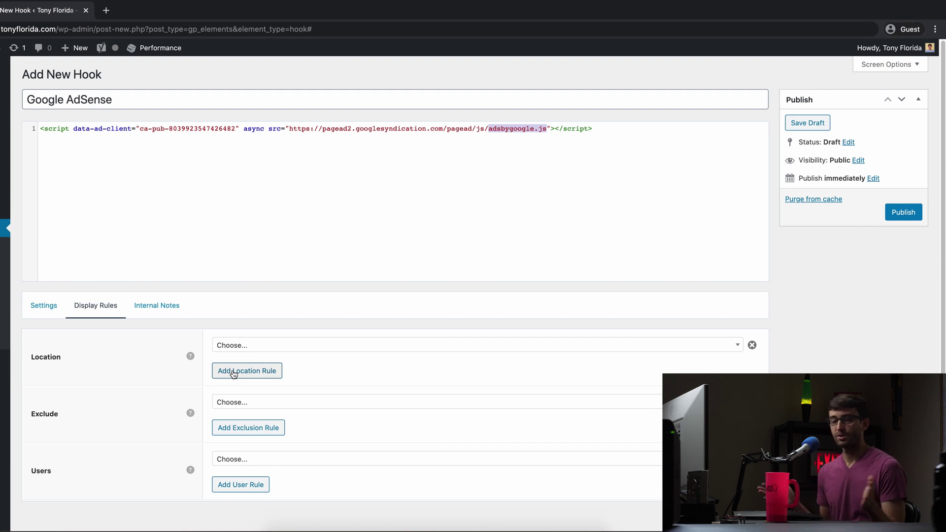
Set the hook's display location to Post > All Posts and publish it.
click(253, 348)
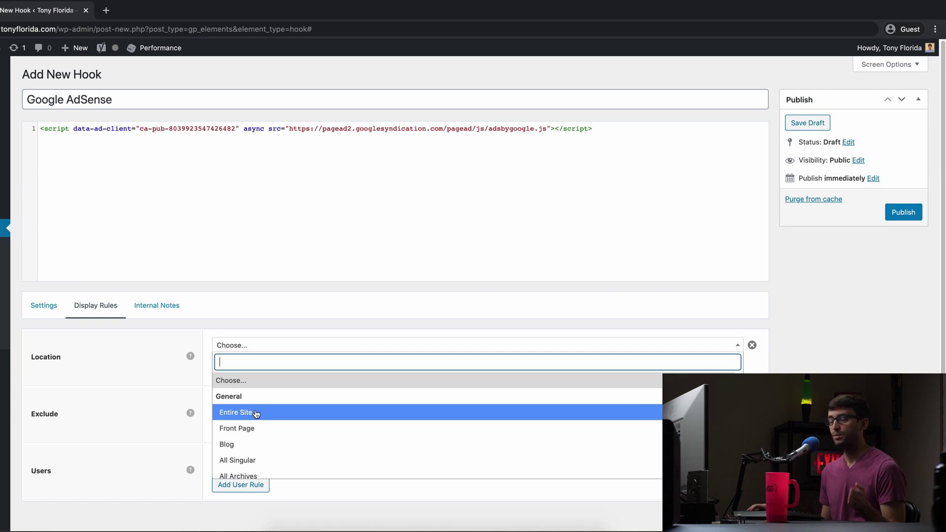
text(post)
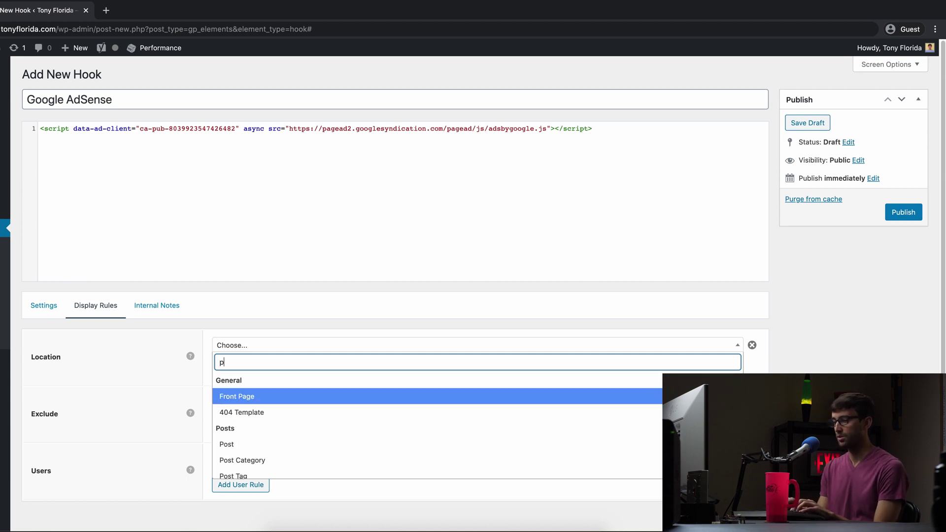
click(283, 395)
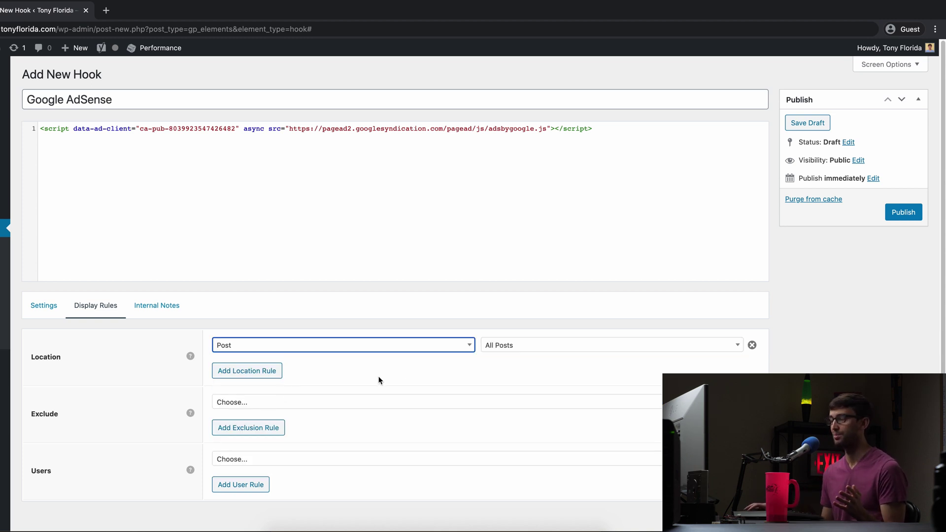
click(503, 347)
click(509, 382)
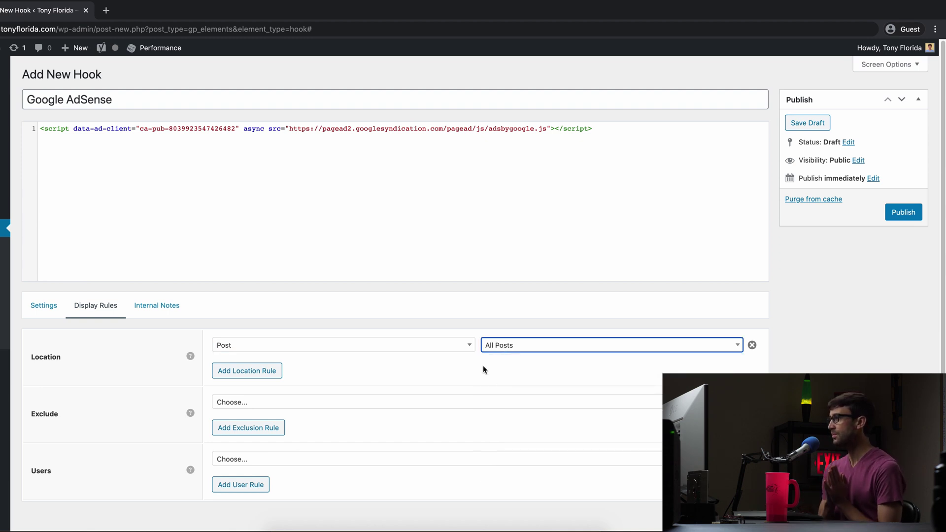
click(886, 215)
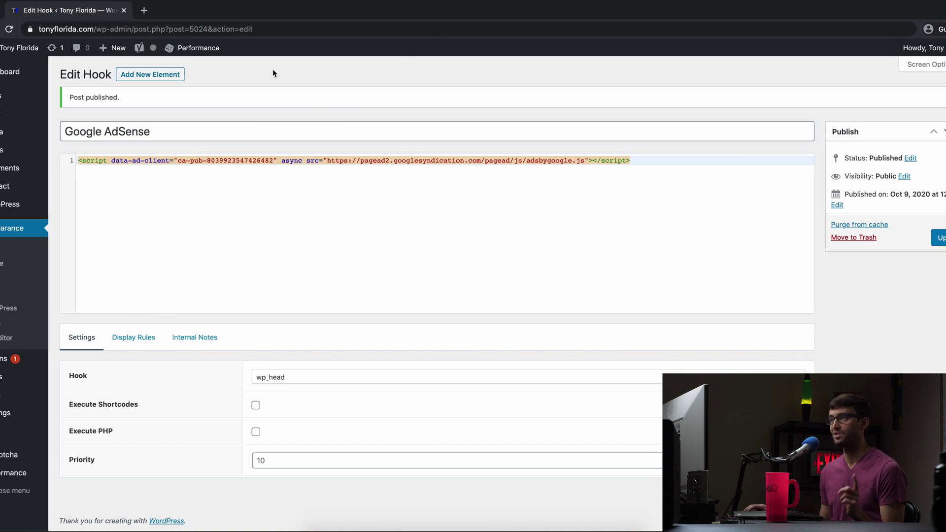
Load tonyflorida.com in a new tab and view the homepage's page source.
click(181, 11)
text(ton)
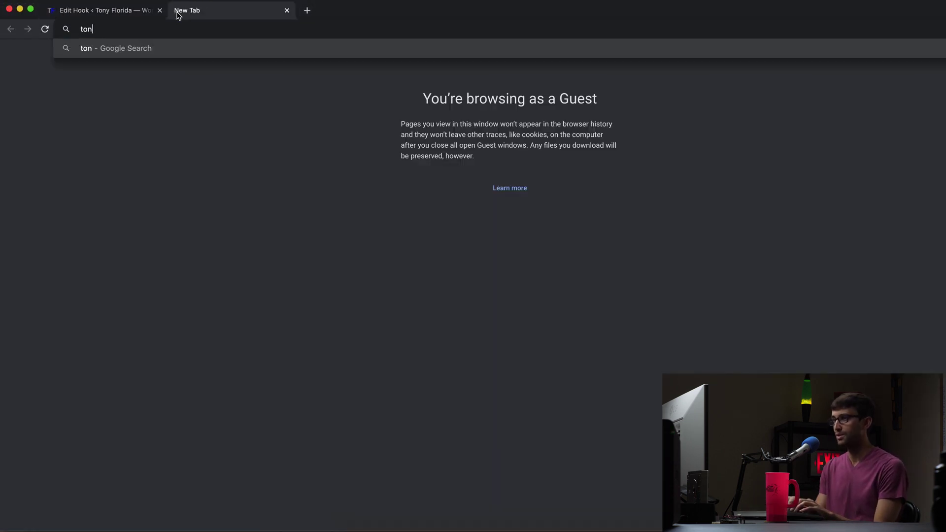
text(yflorida.com)
key(Return)
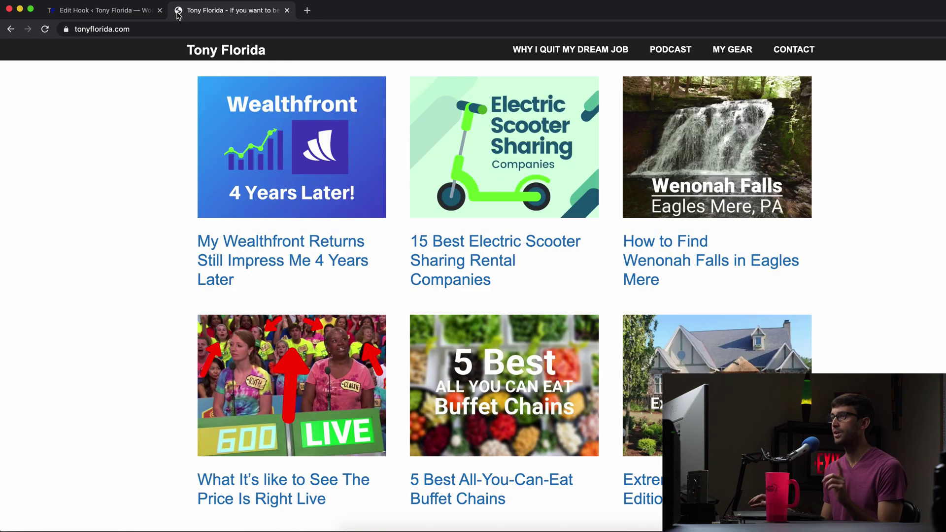
right_click(122, 127)
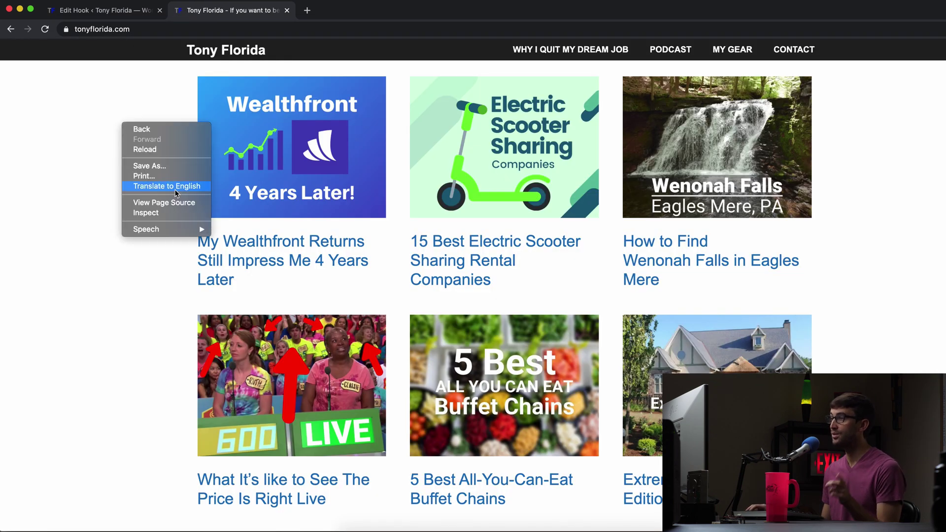
click(185, 206)
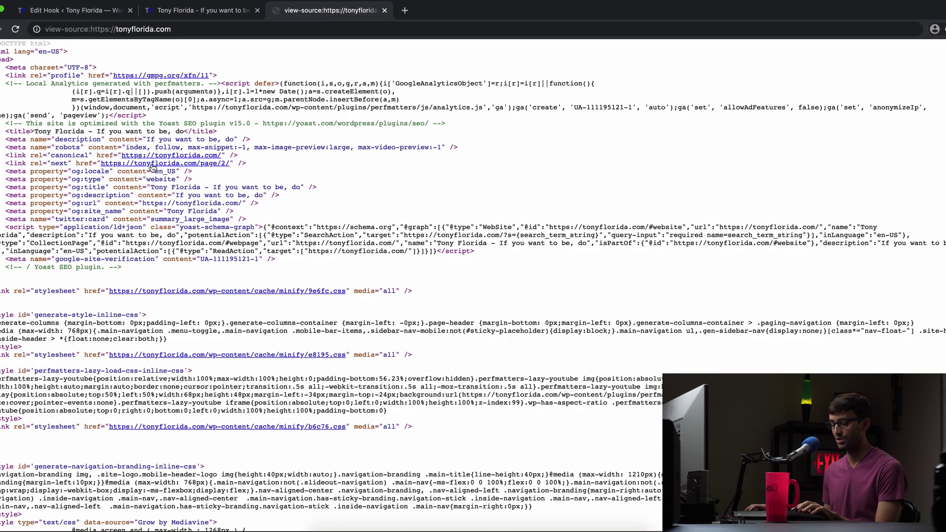
Search the source for adsbygoogle.js (0 matches), close it, and open the Wealthfront article.
key(super+f)
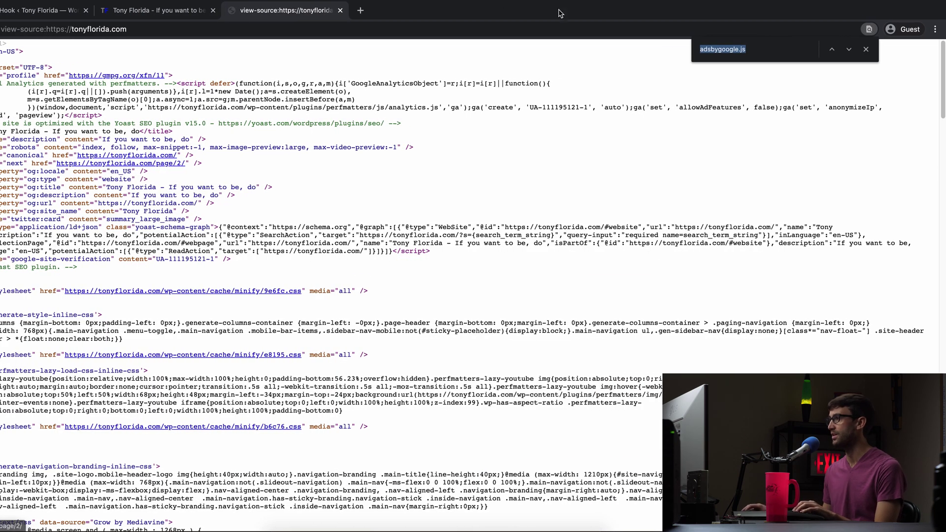
key(Right)
key(shift+Left)
key(shift+Left)
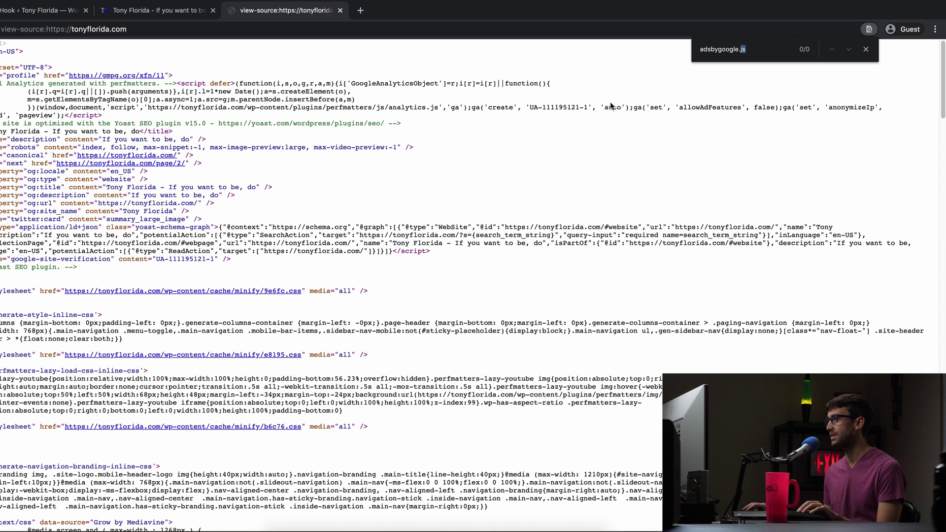
double_click(736, 48)
key(super+a)
click(865, 50)
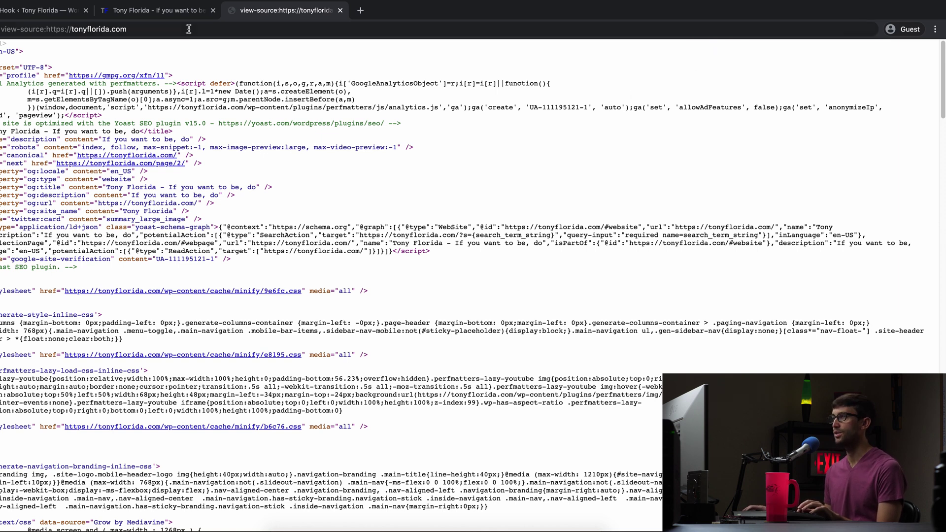
click(340, 11)
click(205, 158)
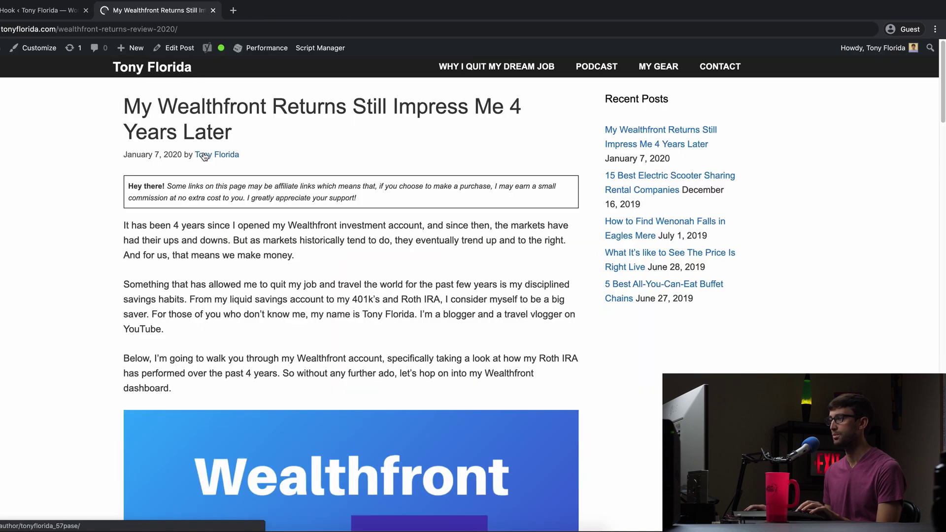
Find the 1/1 adsbygoogle.js match in the Wealthfront article's page source, then close the source.
scroll(74, 202, down, 2)
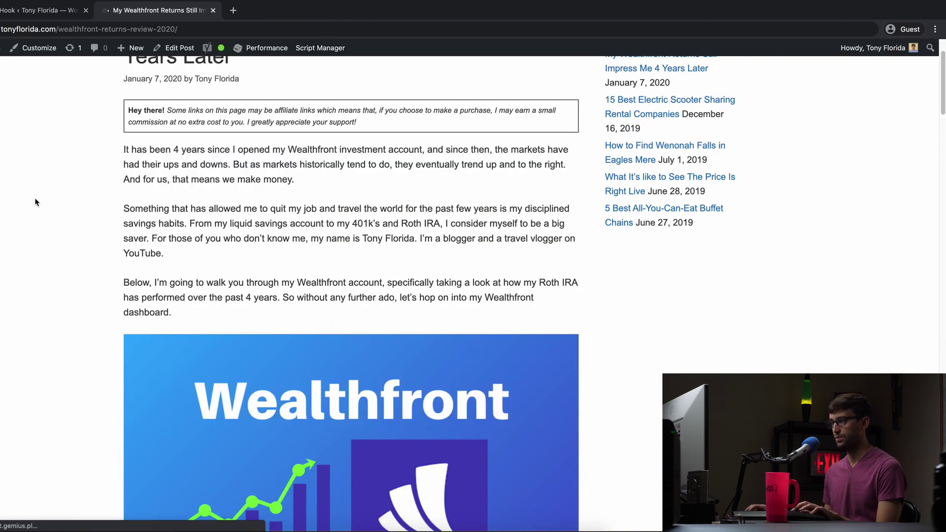
key(super+f)
right_click(33, 187)
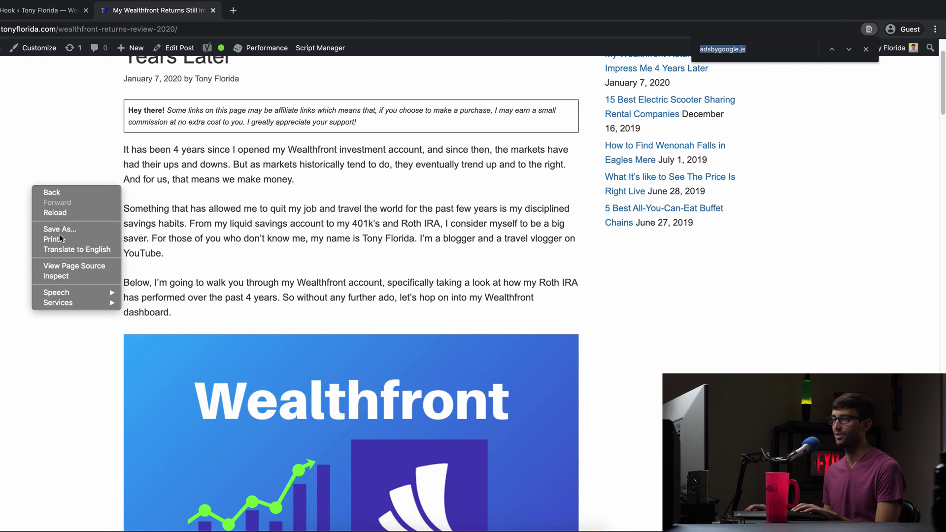
click(74, 266)
key(super+f)
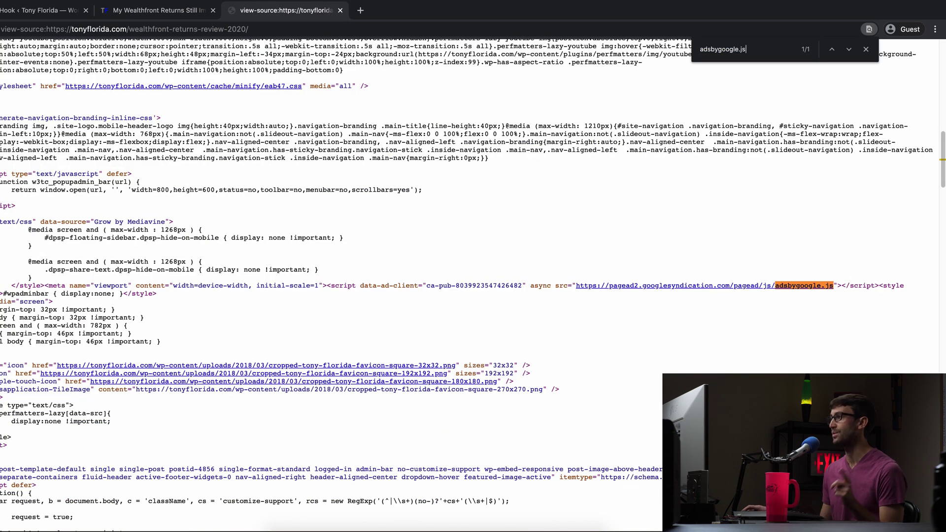
key(Escape)
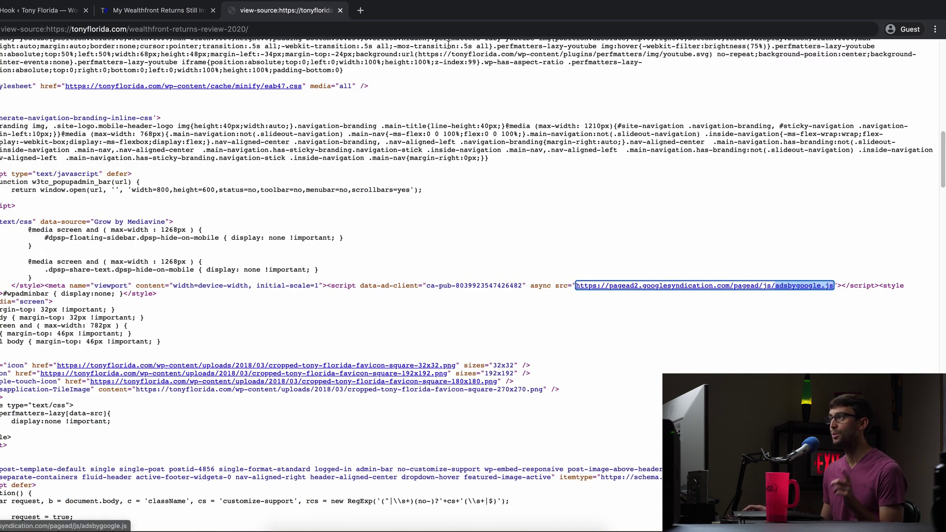
click(340, 11)
scroll(232, 198, down, 10)
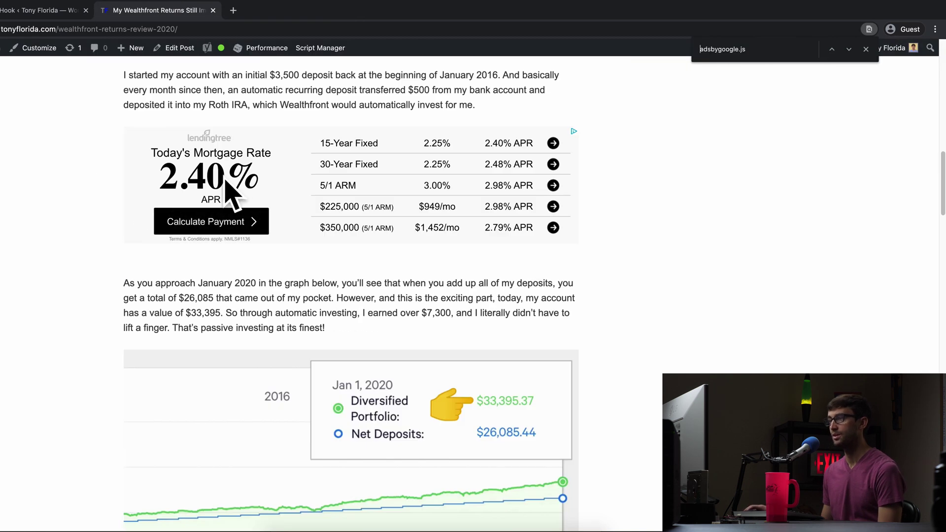
scroll(217, 170, down, 3)
scroll(564, 403, down, 8)
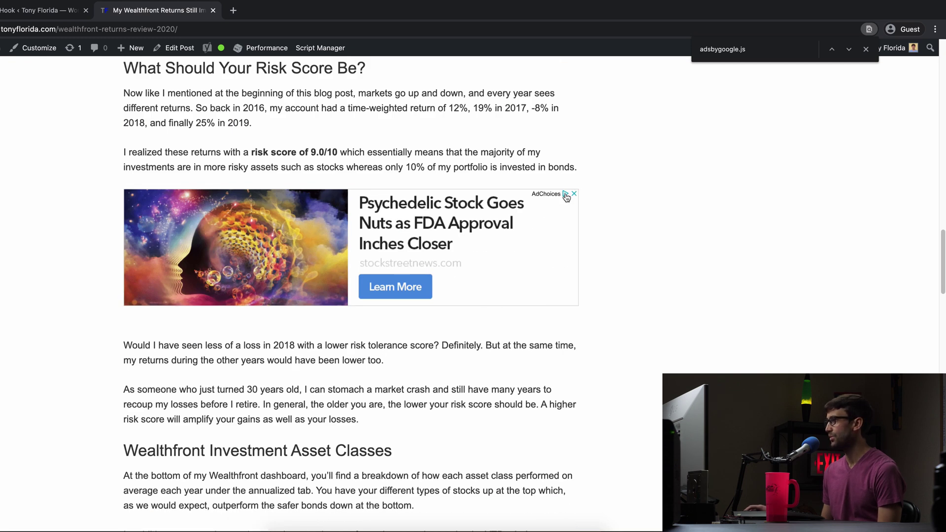
click(565, 198)
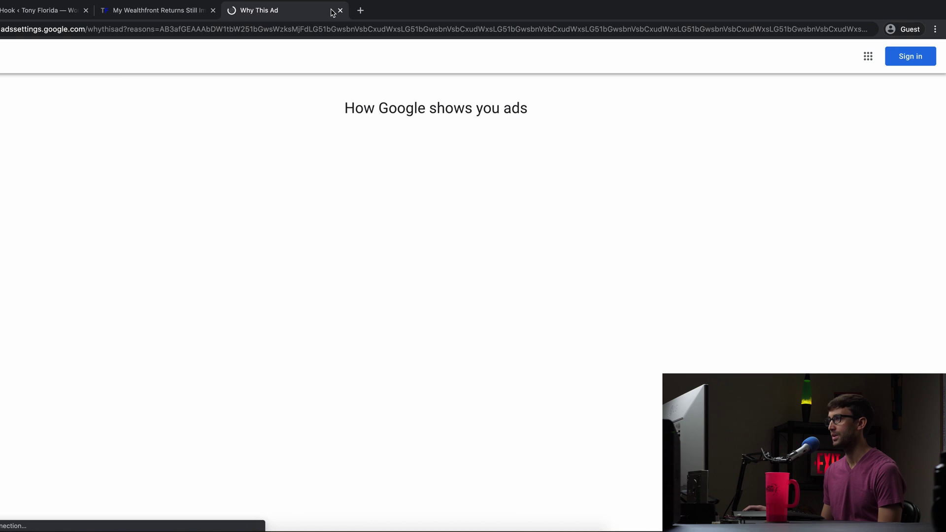
click(339, 10)
scroll(564, 101, up, 3)
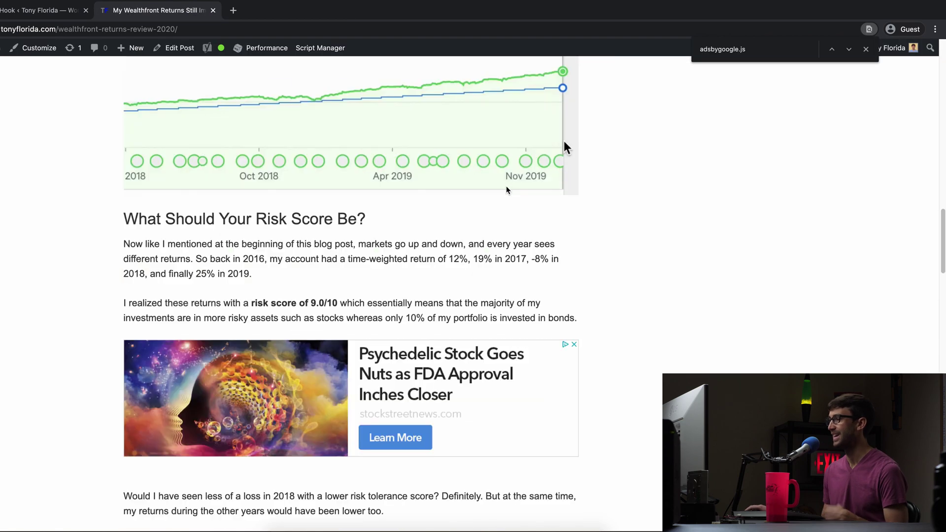
scroll(505, 186, down, 11)
scroll(497, 189, down, 4)
scroll(262, 173, up, 20)
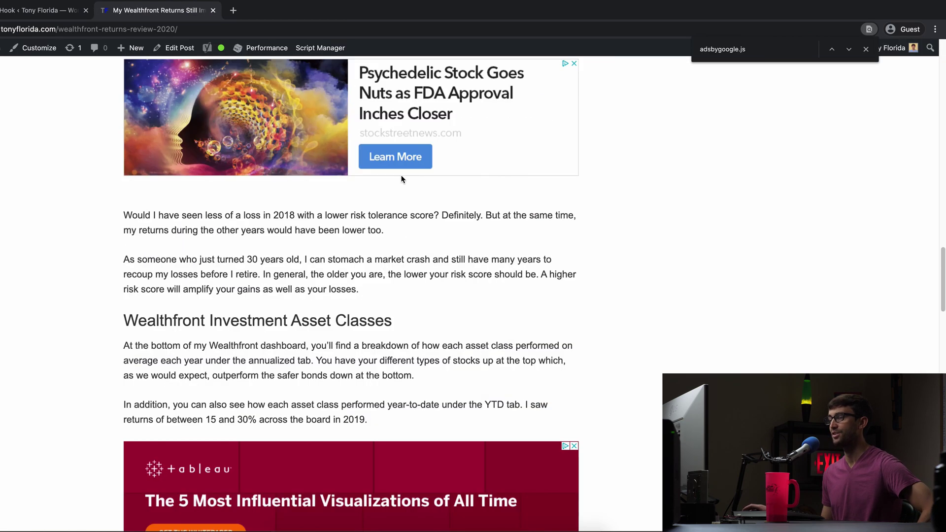